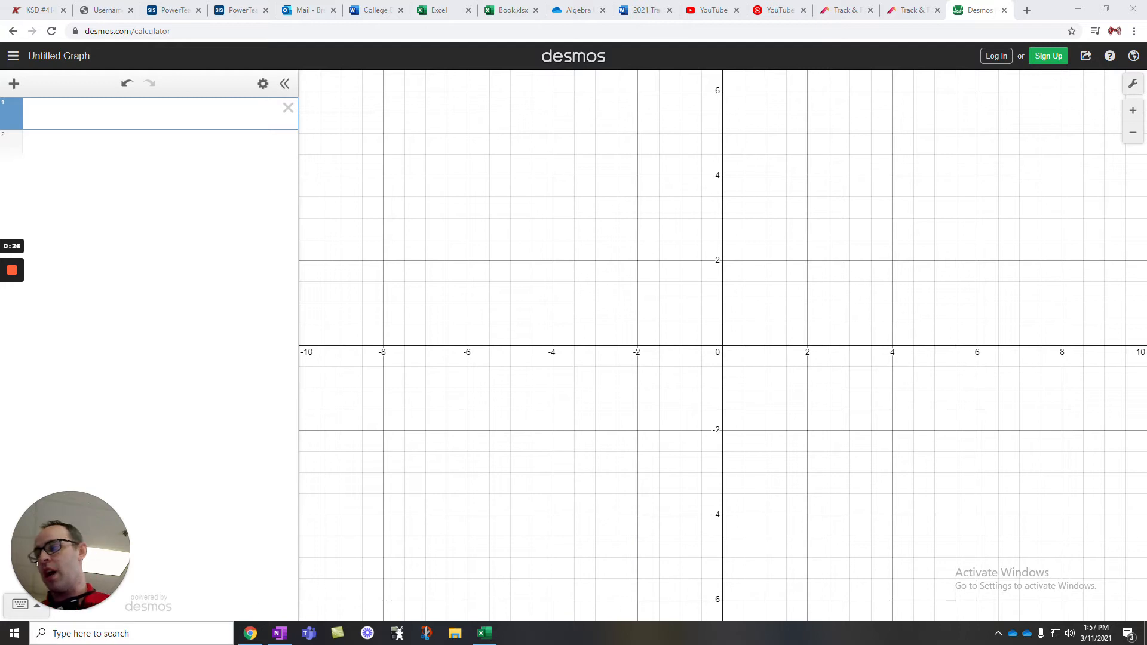
# Insert the population standard deviation function, stdevp, into the first expression line
pyautogui.moveTo(55, 616)
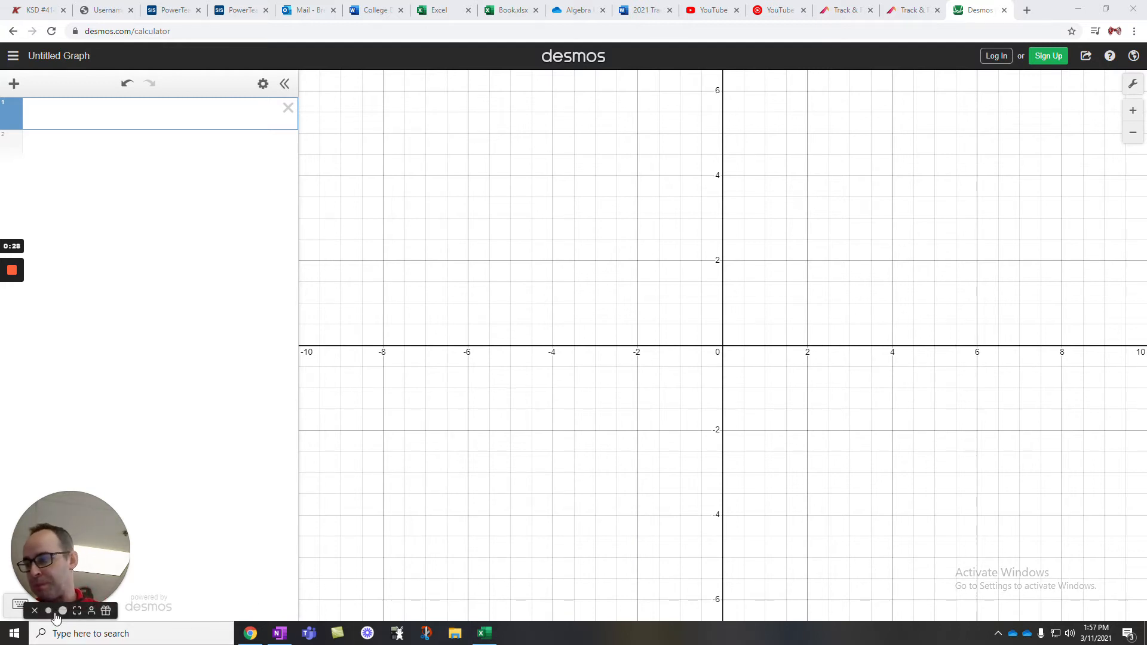
pyautogui.moveTo(75, 612); pyautogui.dragTo(92, 517)
pyautogui.click(23, 605)
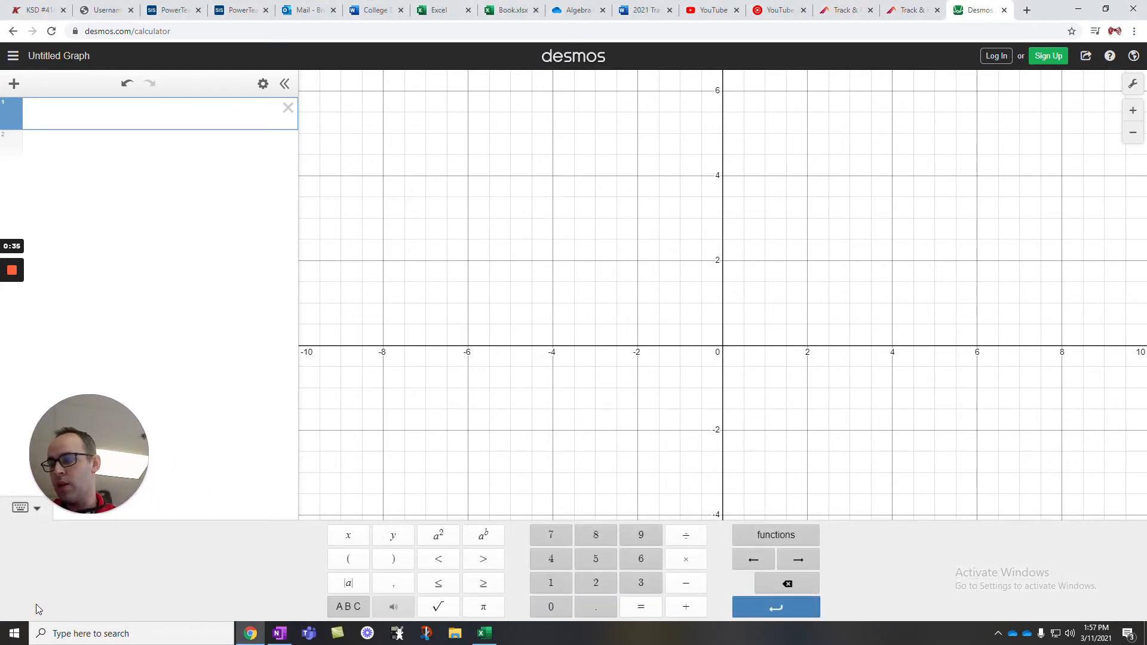
pyautogui.click(771, 539)
pyautogui.click(722, 354)
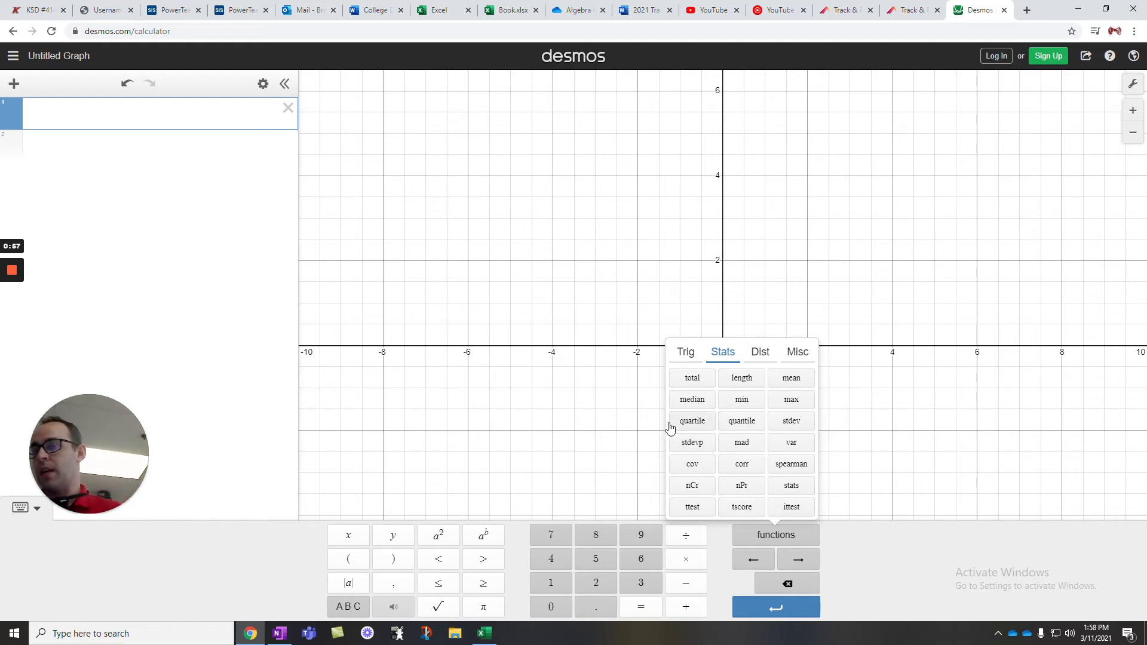
pyautogui.click(685, 441)
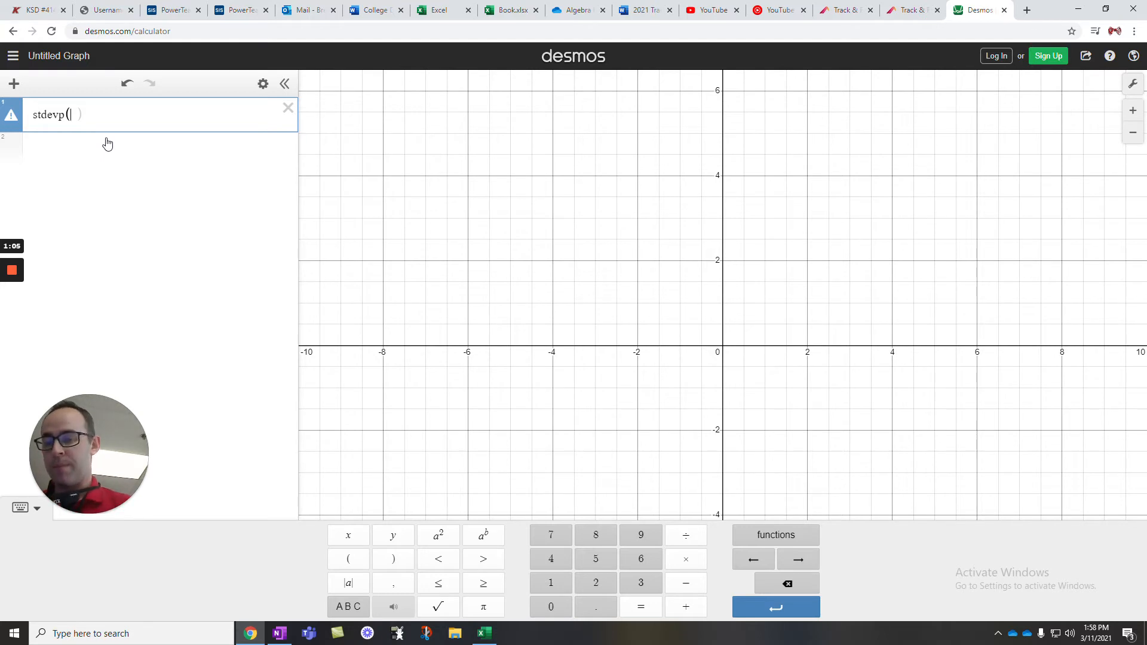
# Complete the stdevp expression with the data values 2, 5, 8, 5, 3, 6, 7
pyautogui.write('2,')
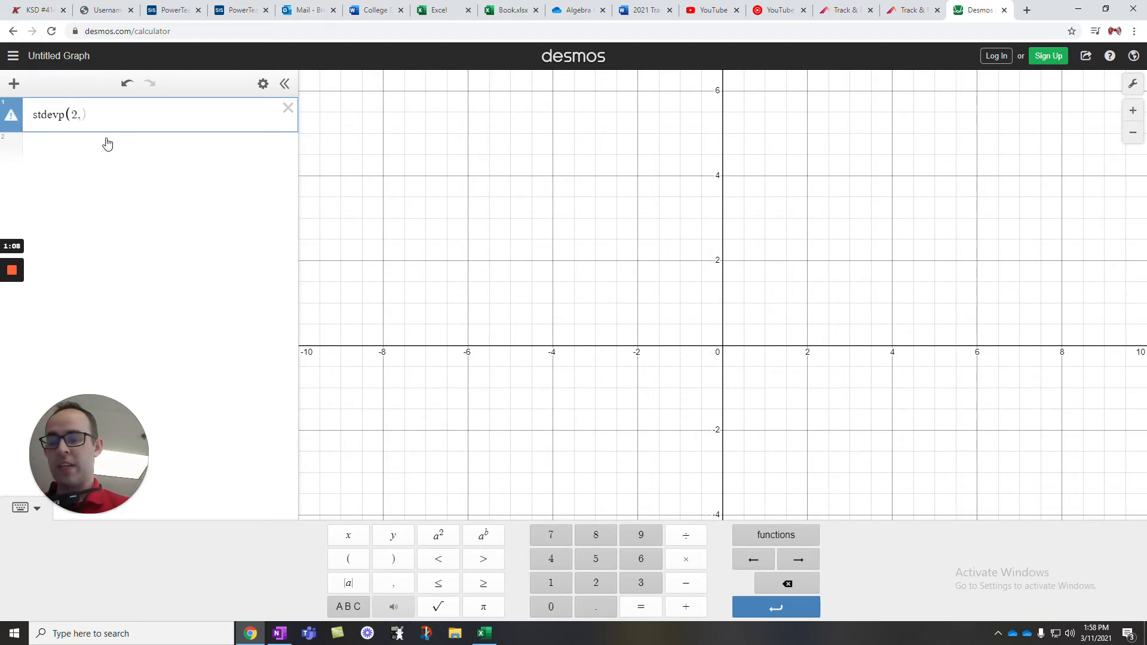
pyautogui.write('5,8,')
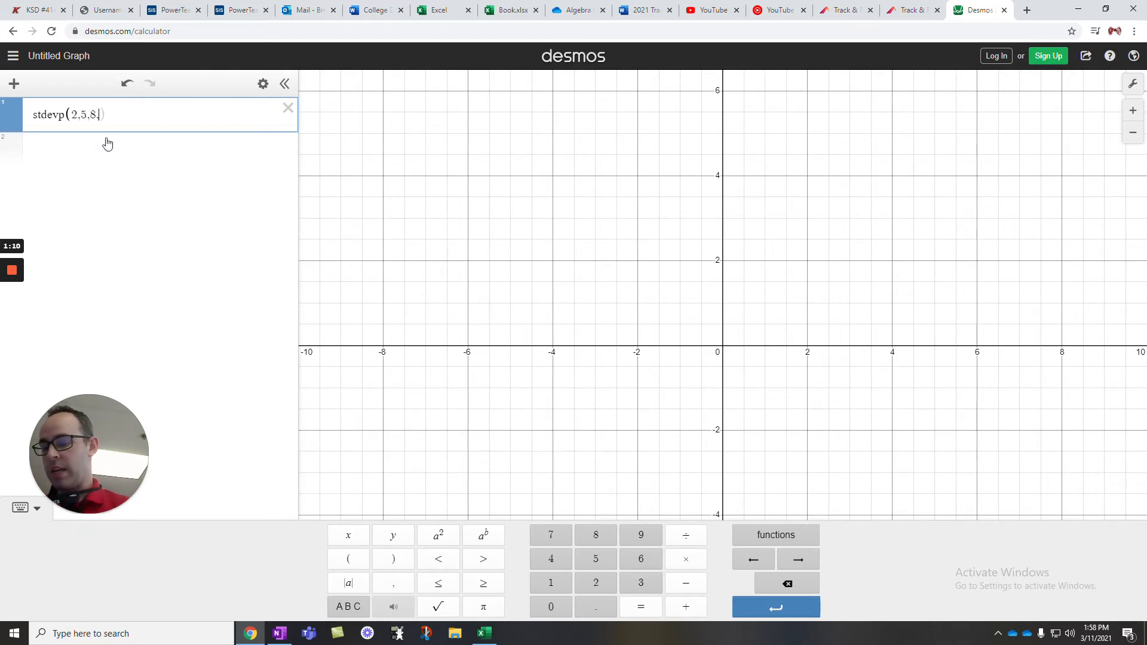
pyautogui.write('5,3,')
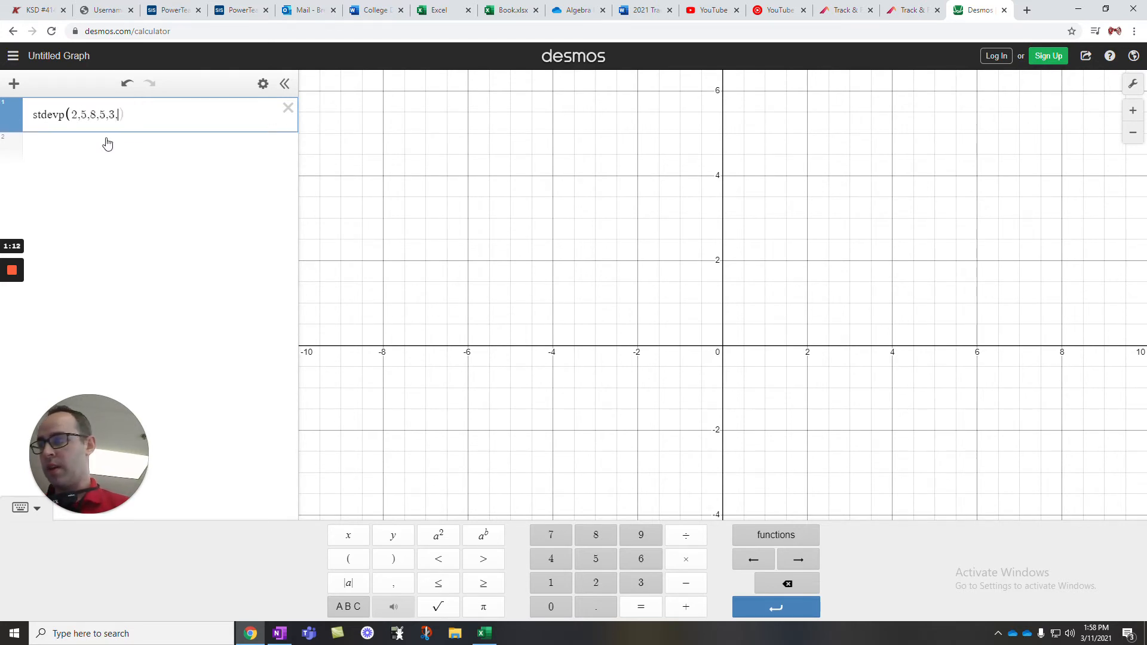
pyautogui.write('6,7')
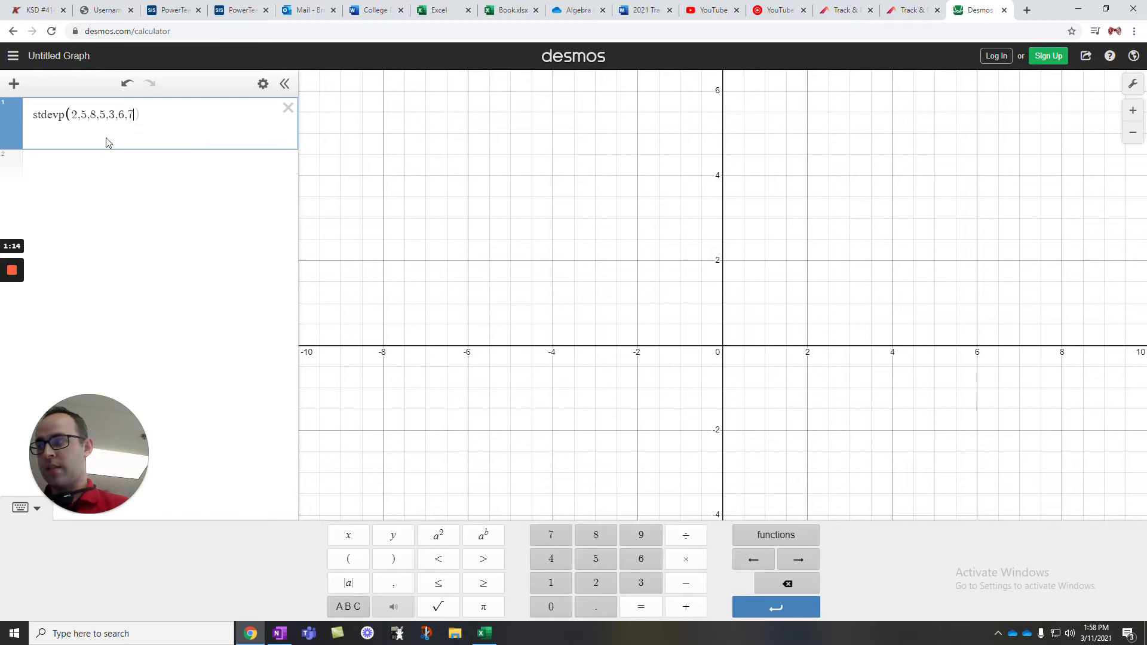
pyautogui.write(')')
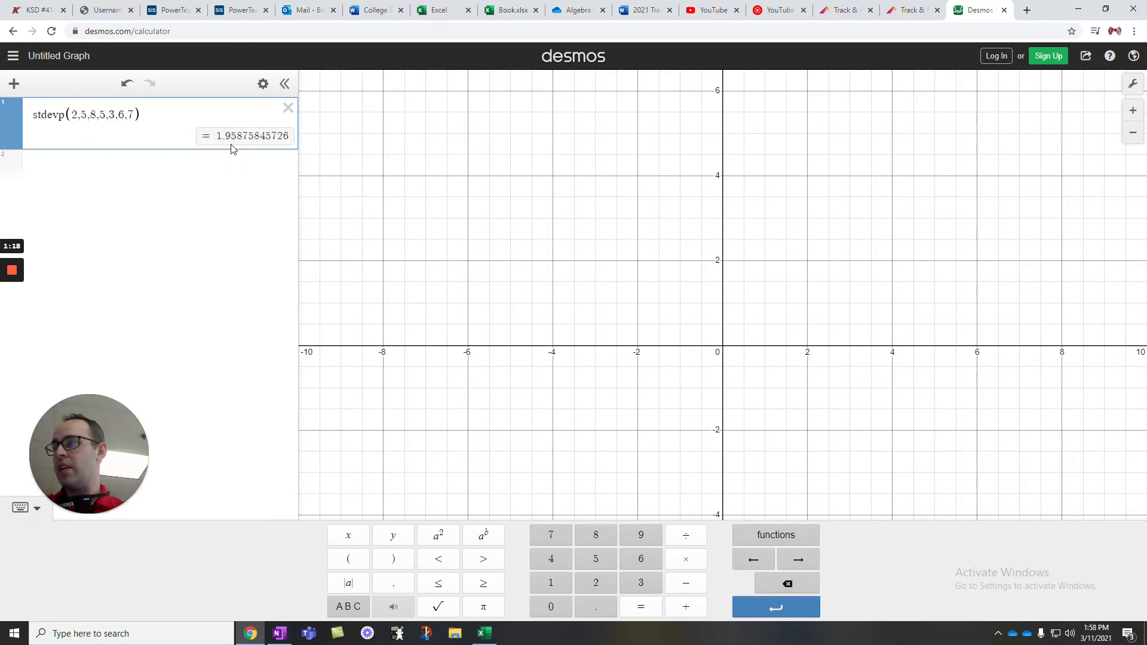
# Calculate the mean in the second expression line, reusing the data values copied from the stdevp expression
pyautogui.click(117, 176)
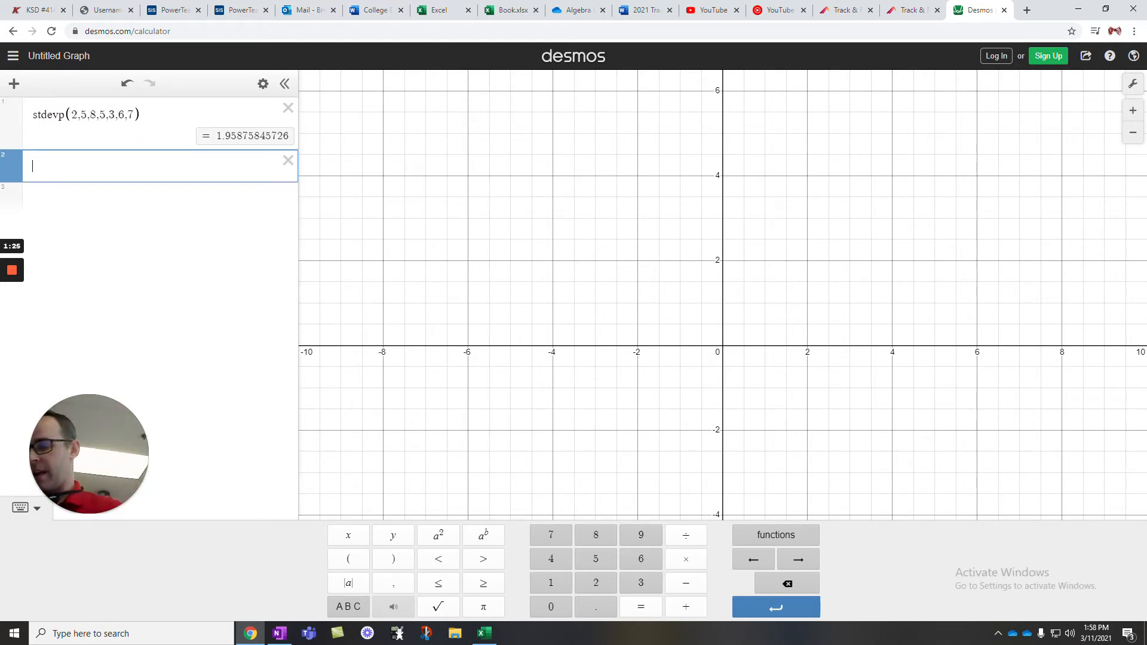
pyautogui.write('mean')
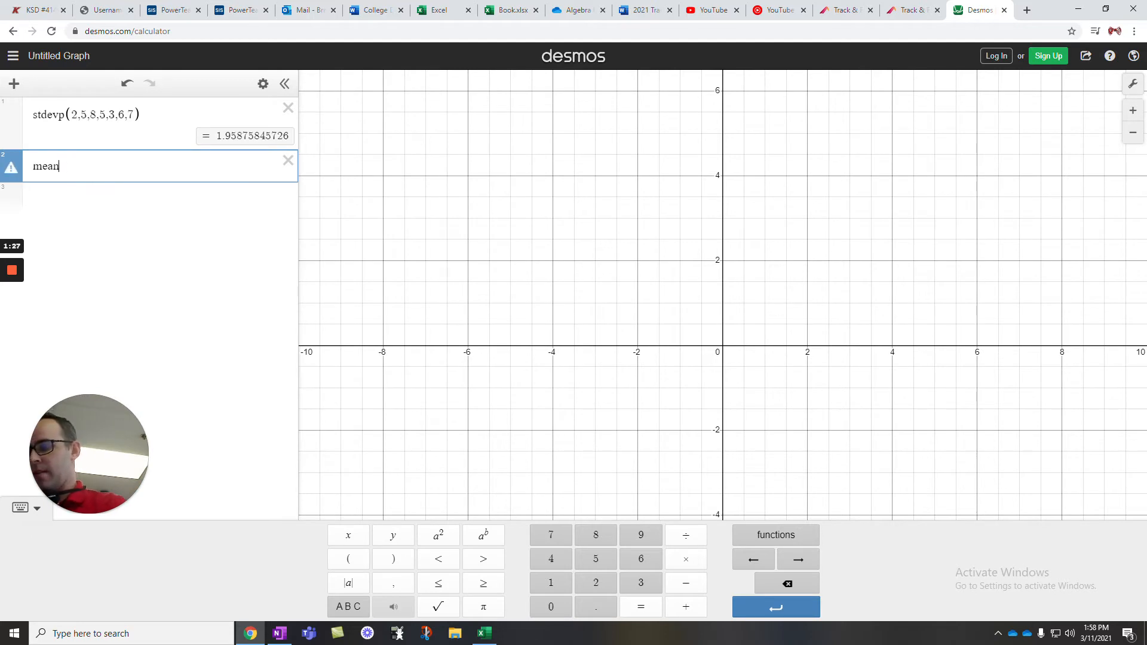
pyautogui.write('(')
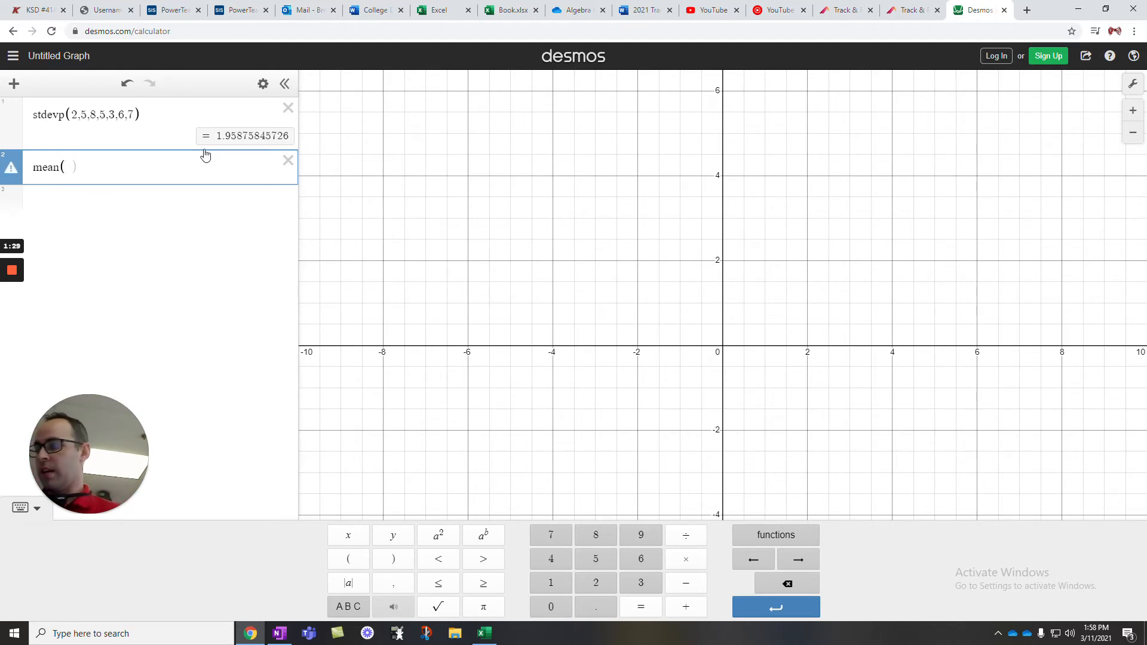
pyautogui.moveTo(140, 115); pyautogui.dragTo(68, 114)
pyautogui.hotkey('ctrl', 'c')
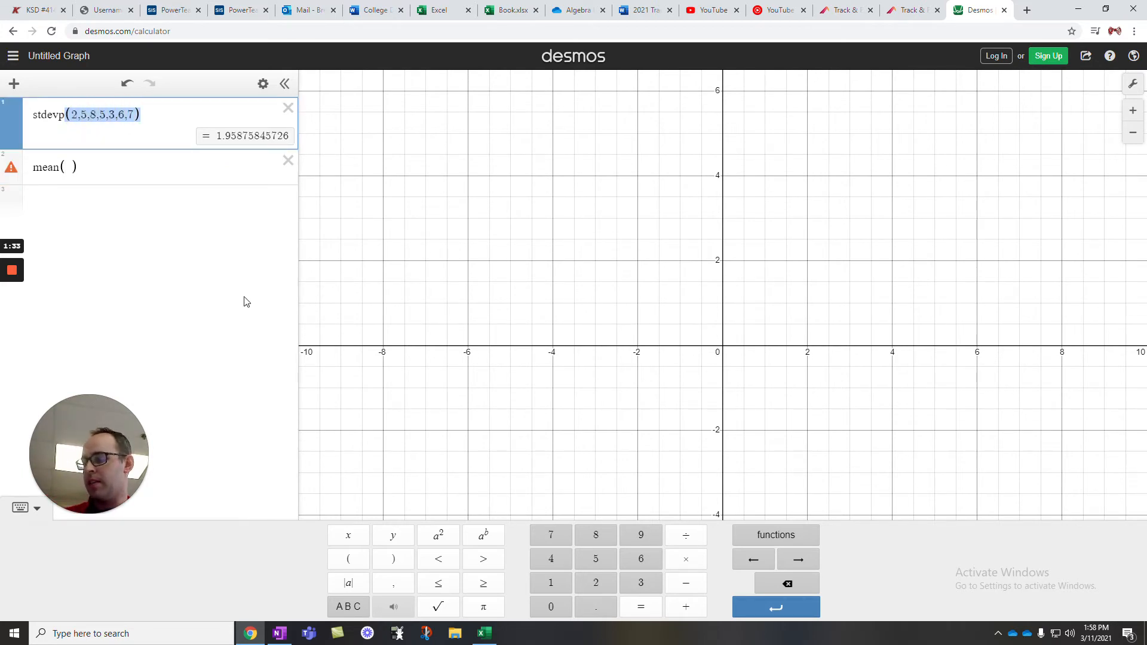
pyautogui.click(77, 166)
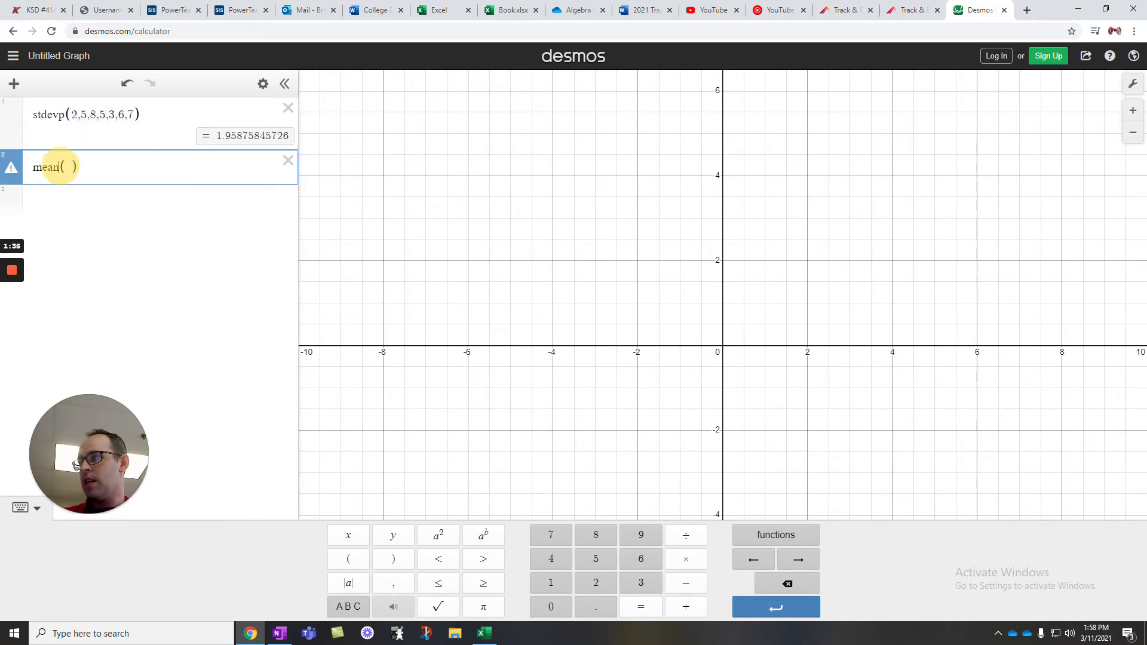
pyautogui.hotkey('ctrl', 'v')
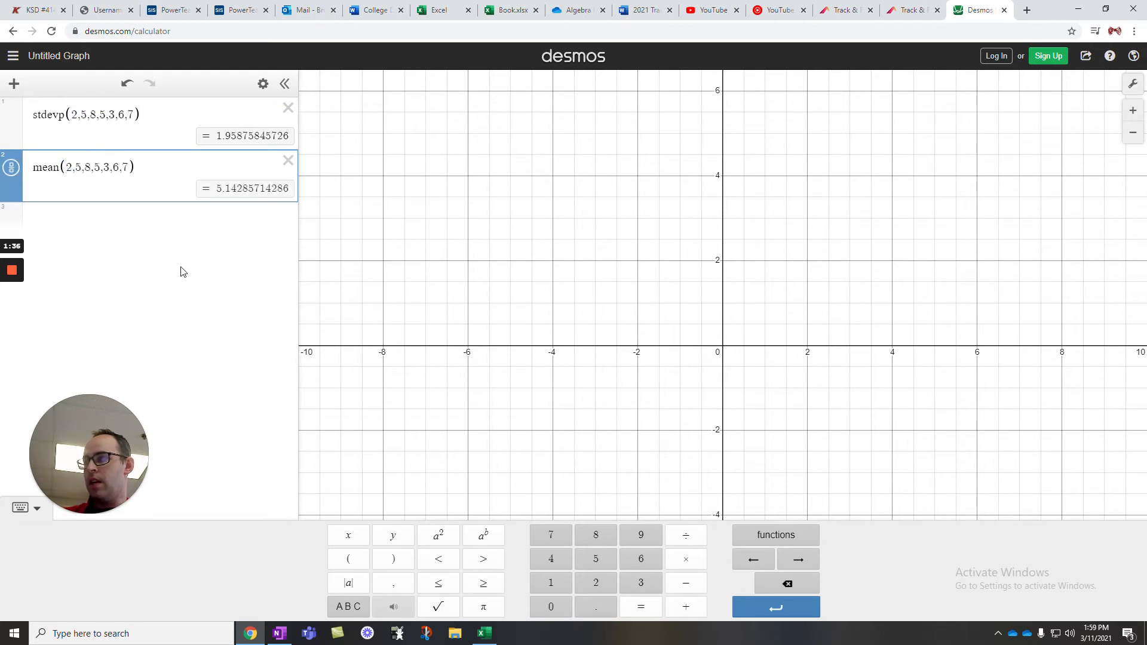
pyautogui.click(181, 269)
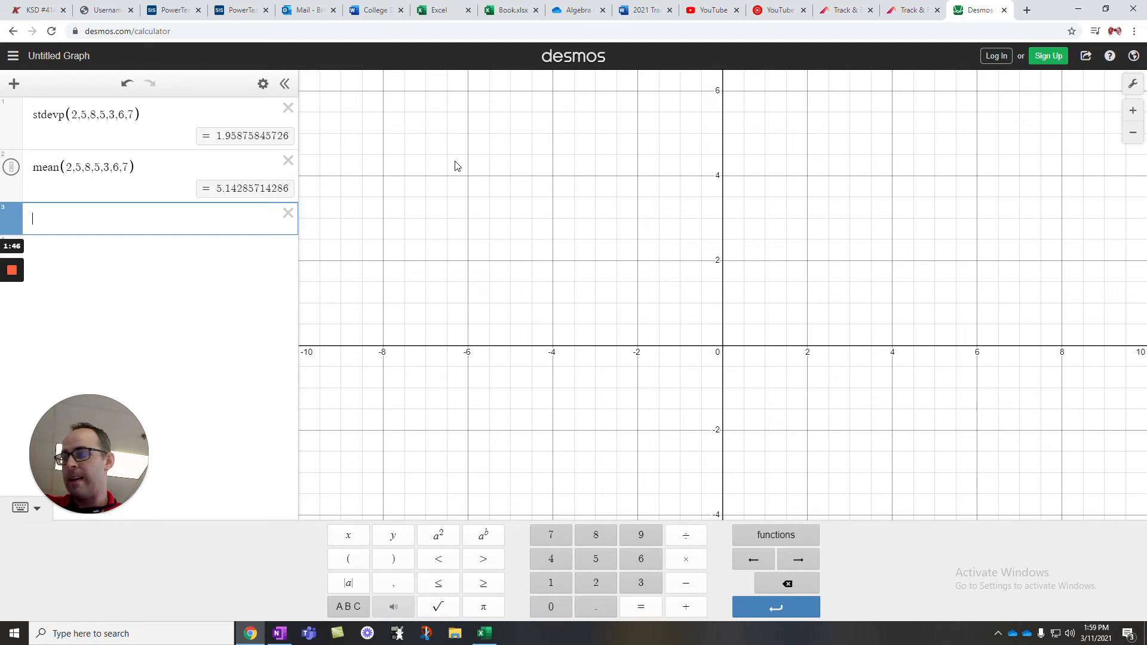
# Switch to the Probability Project workbook in Excel and close the Format Shape pane
pyautogui.click(486, 637)
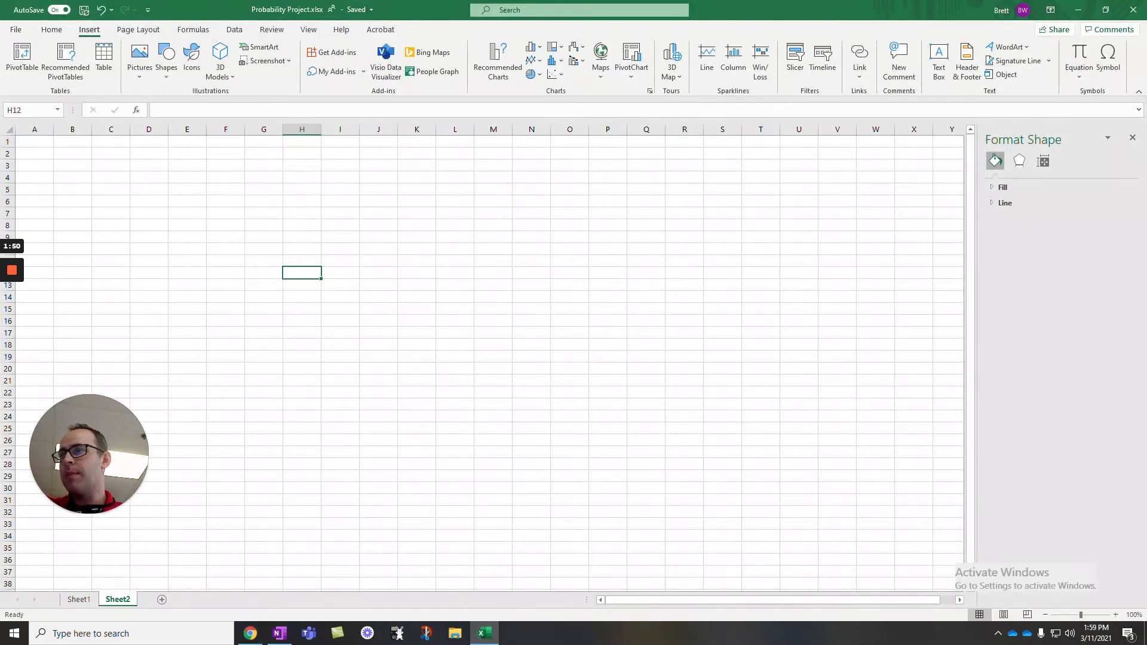
pyautogui.click(1131, 138)
# Enter the values 2, 4, 5, 7, 5, 9, 3, 2, 5 across cells C1 to K1, then select cell D4
pyautogui.click(113, 142)
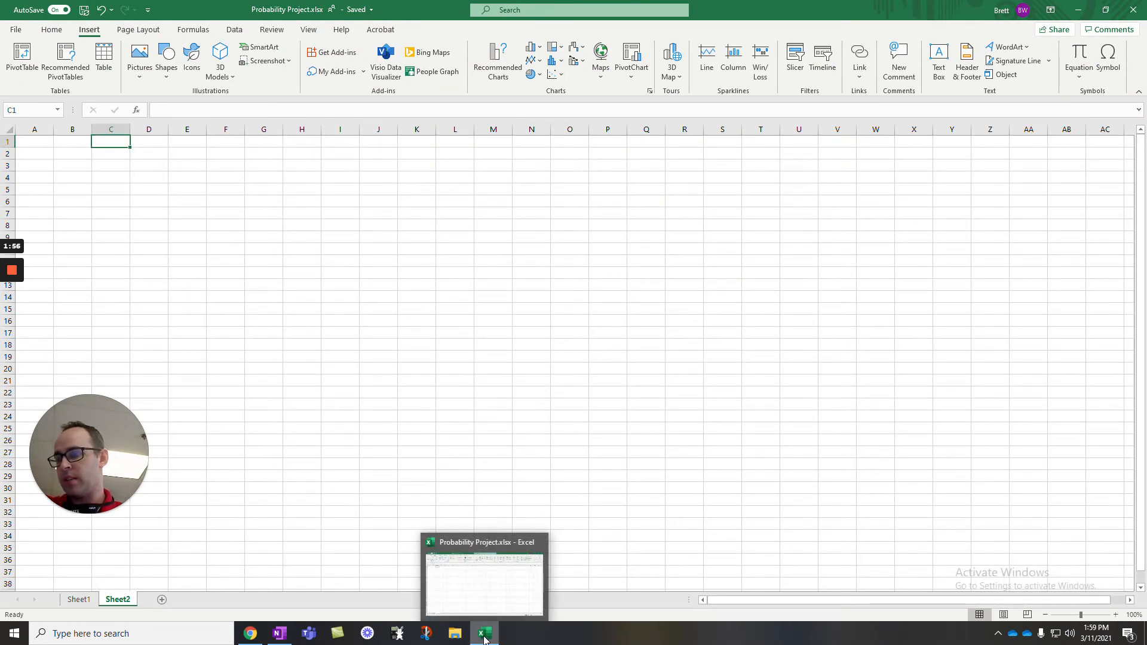
pyautogui.write('2')
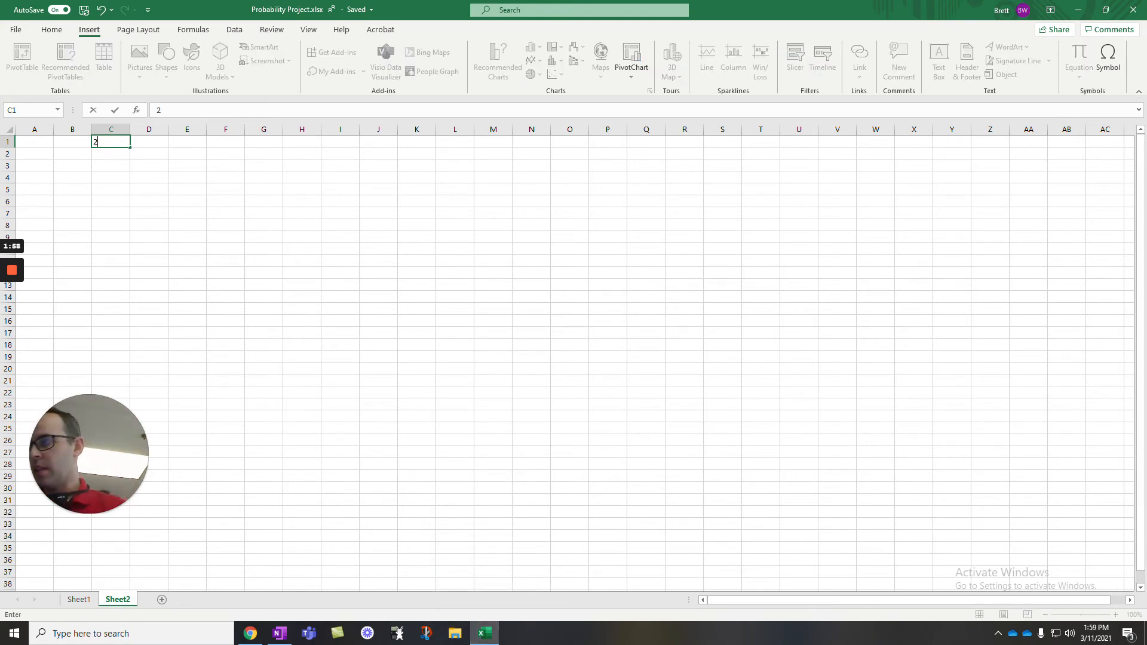
pyautogui.press('Tab')
pyautogui.write('4')
pyautogui.press('Tab')
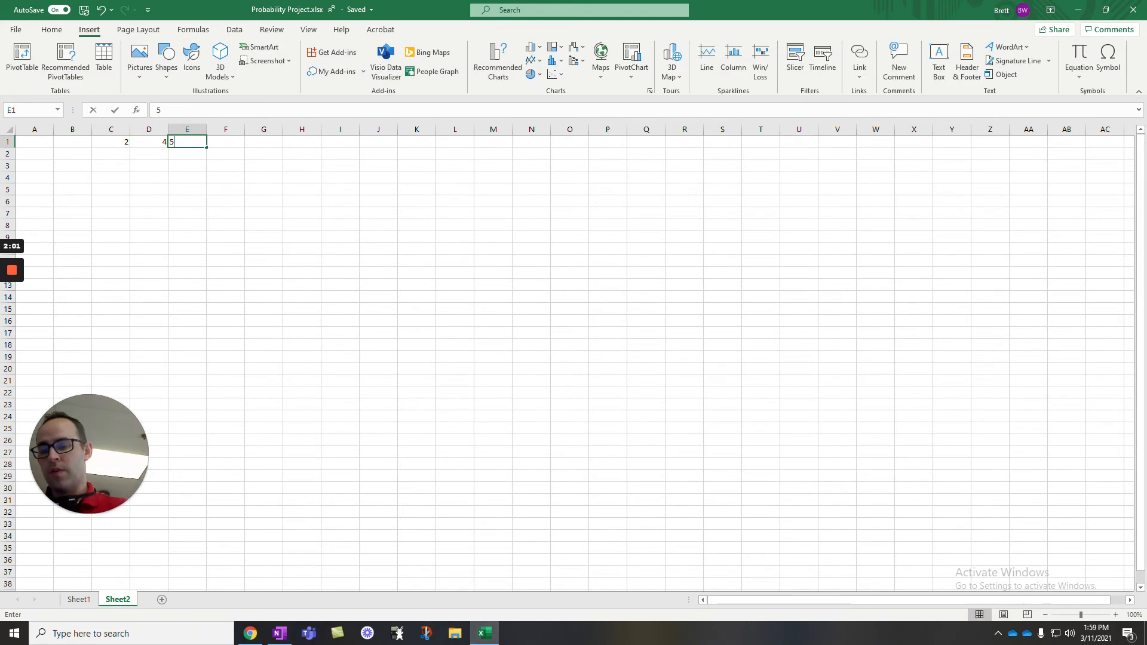
pyautogui.write('5')
pyautogui.press('Tab')
pyautogui.write('1')
pyautogui.press('Tab')
pyautogui.write('5')
pyautogui.press('Tab')
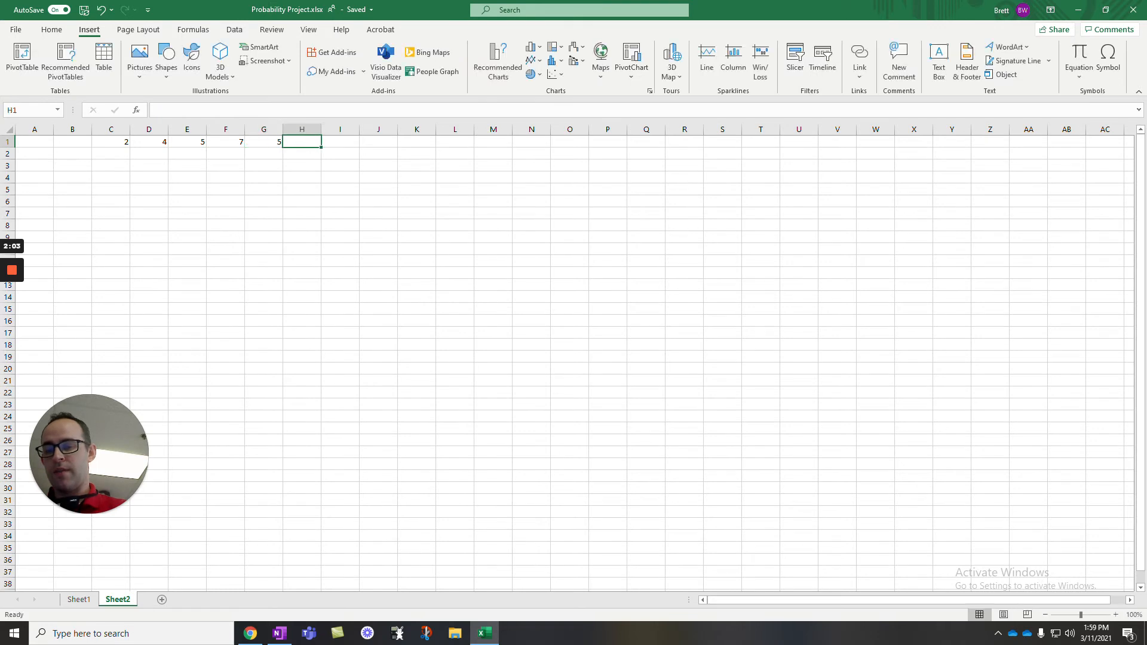
pyautogui.write('9')
pyautogui.press('Tab')
pyautogui.write('3')
pyautogui.press('Tab')
pyautogui.write('2')
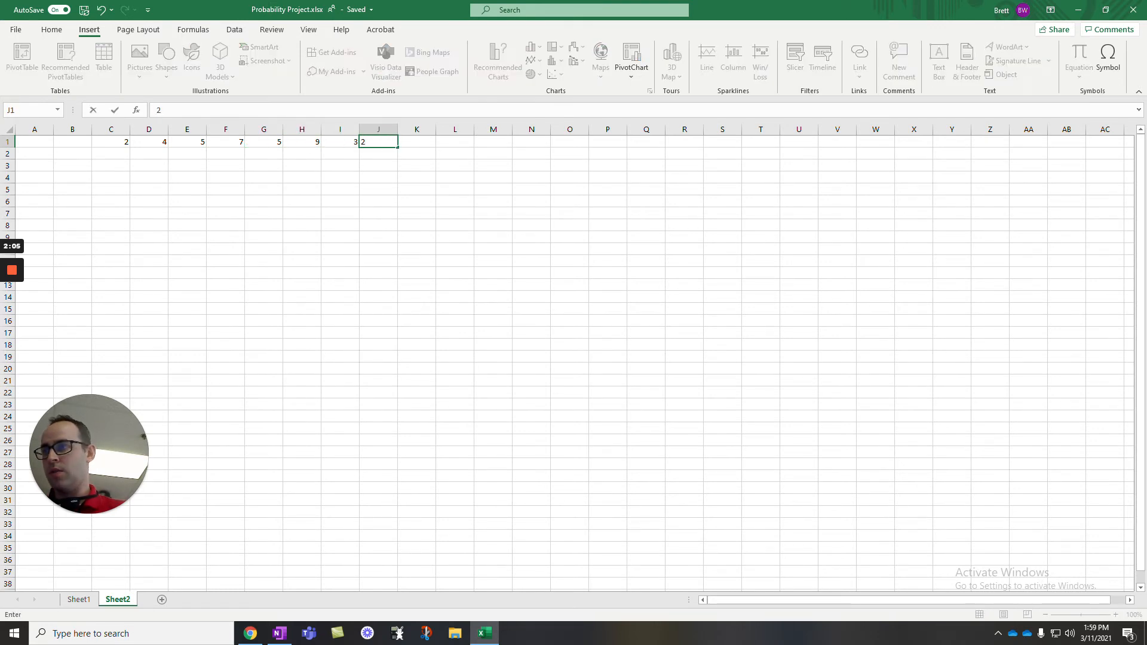
pyautogui.press('Tab')
pyautogui.write('5')
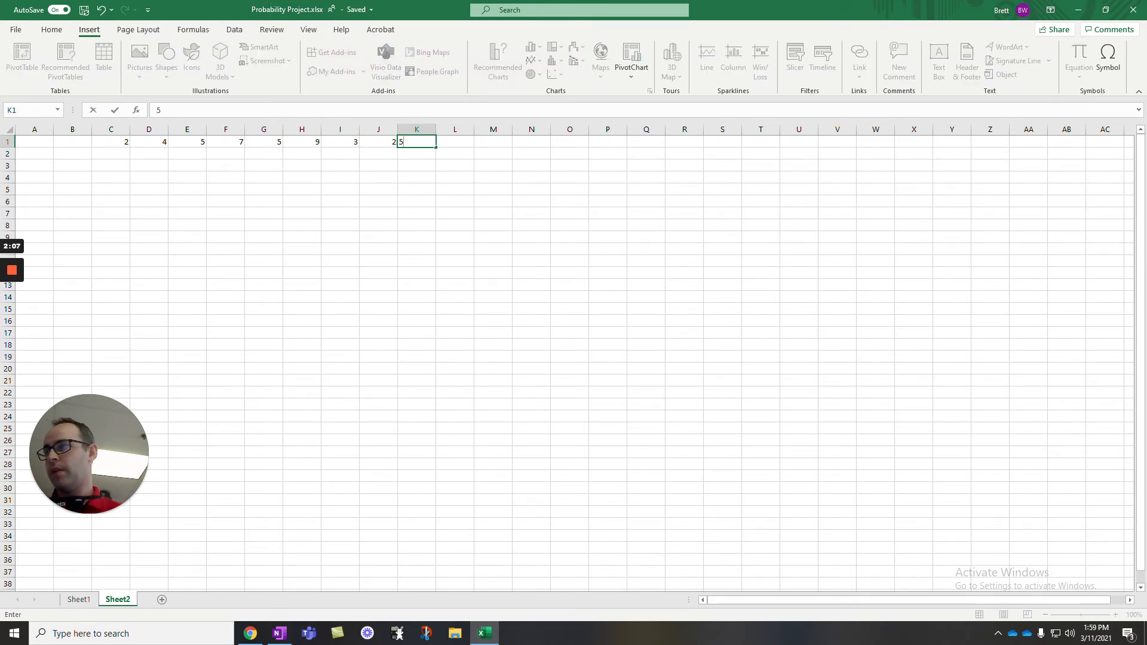
pyautogui.click(160, 175)
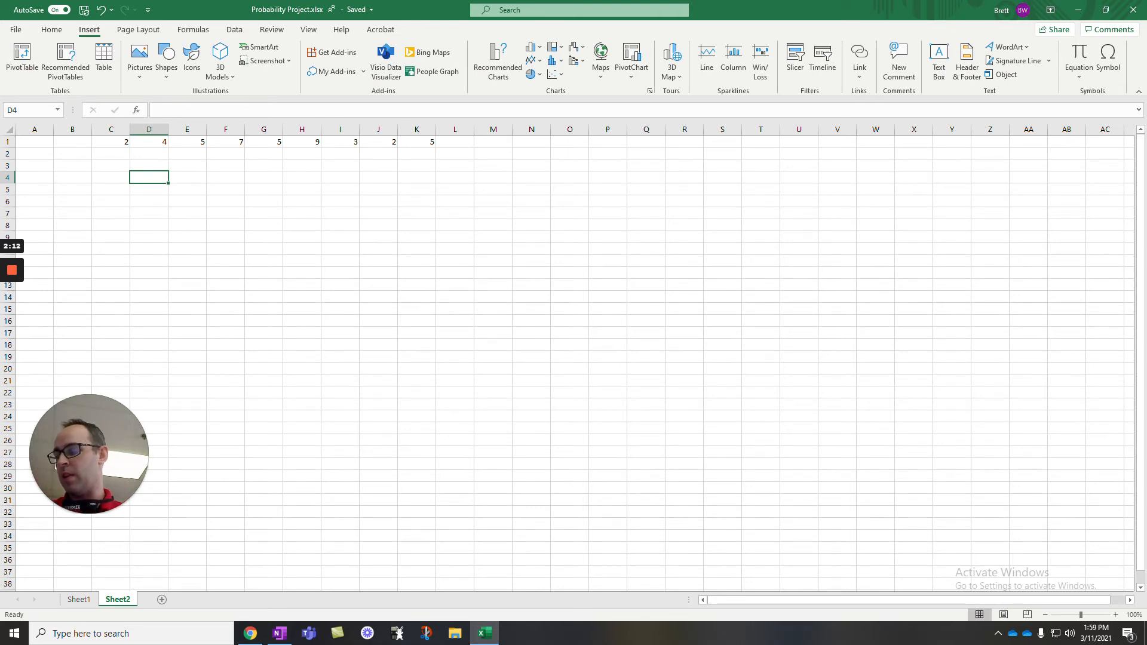
pyautogui.write('aver')
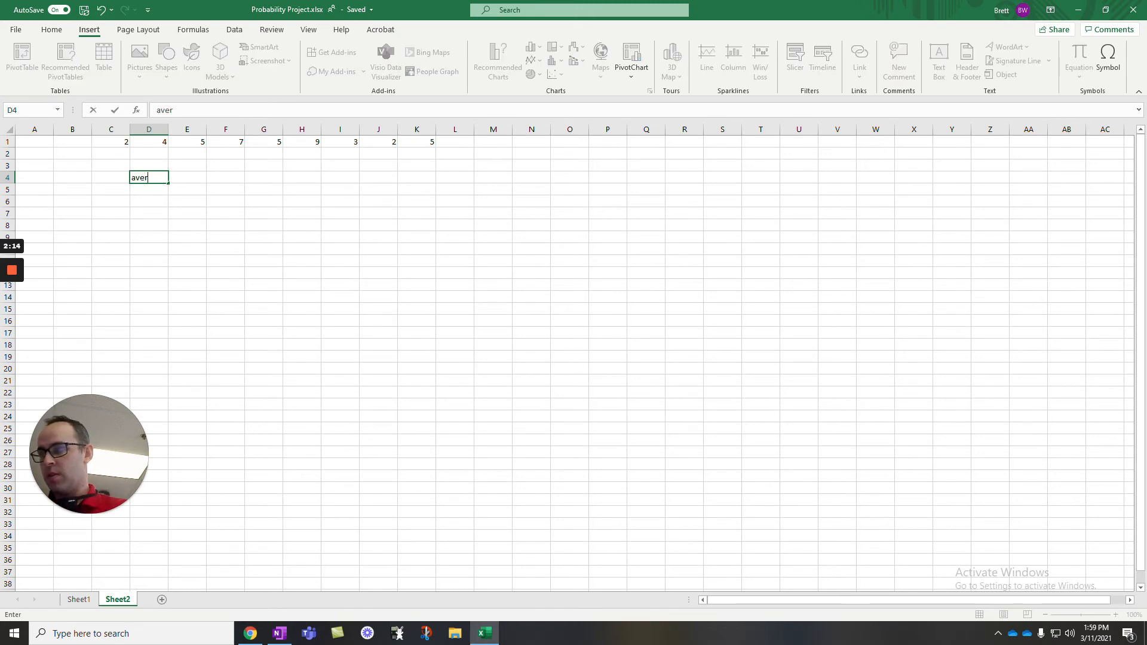
pyautogui.press('BackSpace')
pyautogui.press('BackSpace')
pyautogui.press('BackSpace')
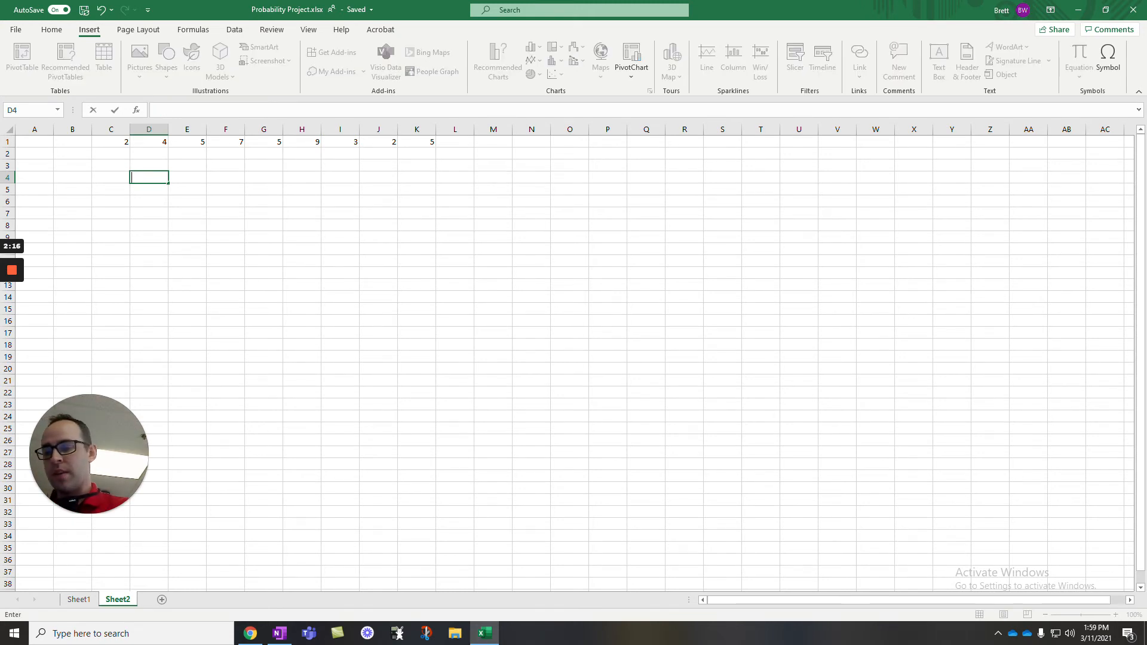
# Calculate the mean of the row 1 data in cell D4 with the formula =AVERAGE(C1:K1)
pyautogui.write('=av')
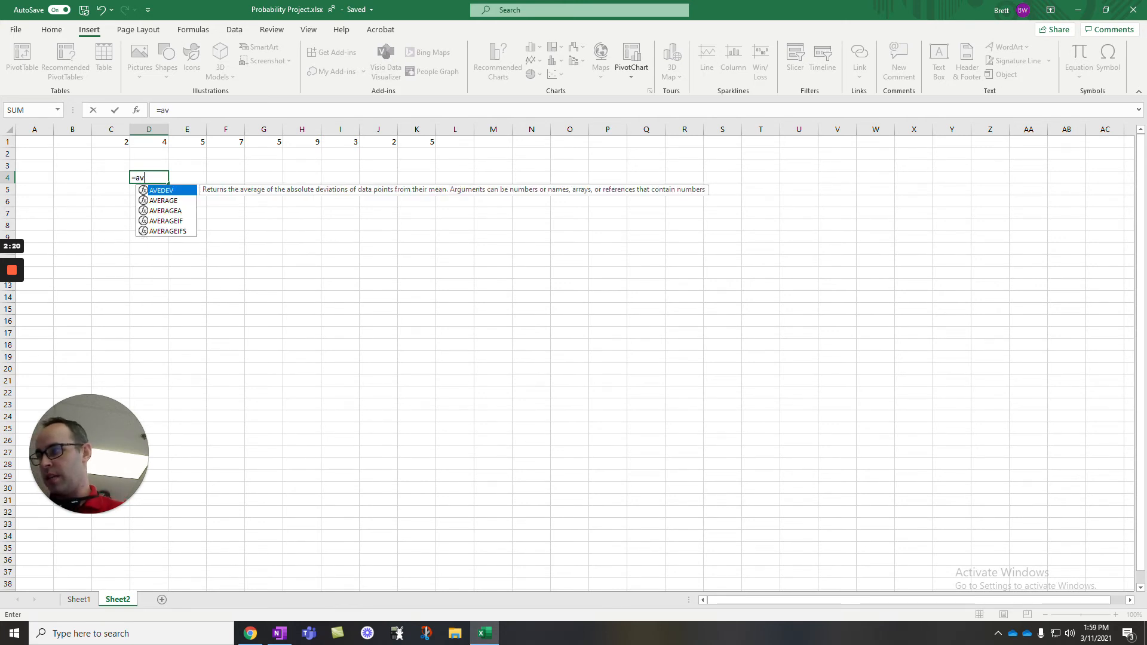
pyautogui.doubleClick(170, 200)
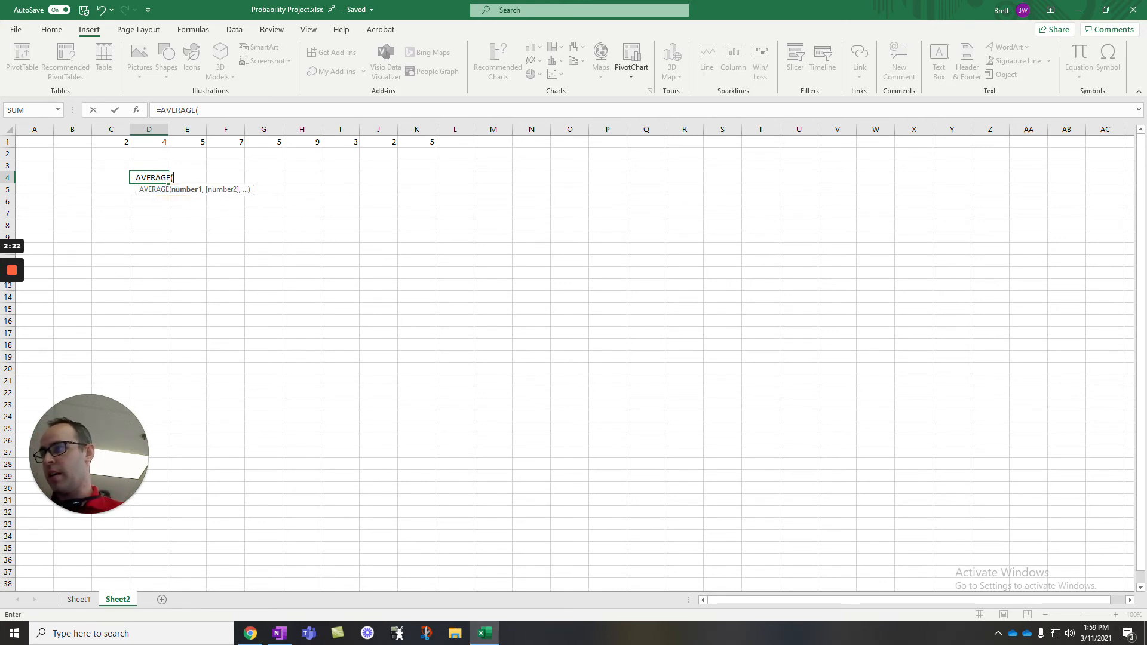
pyautogui.moveTo(114, 142); pyautogui.dragTo(412, 141)
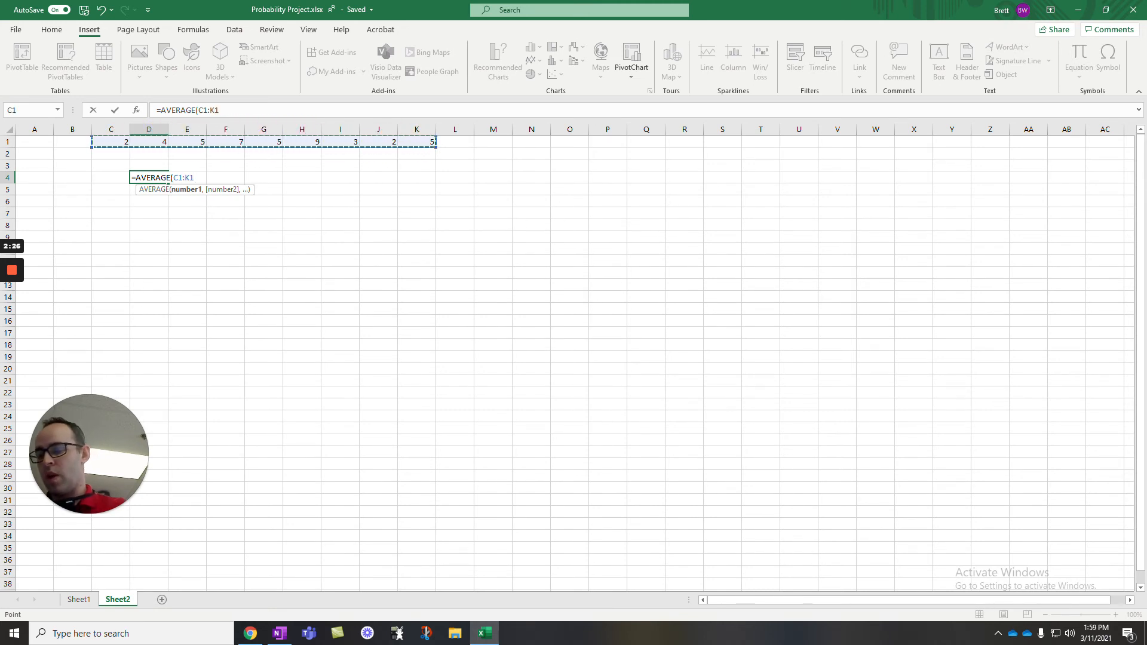
pyautogui.write(')')
pyautogui.press('Return')
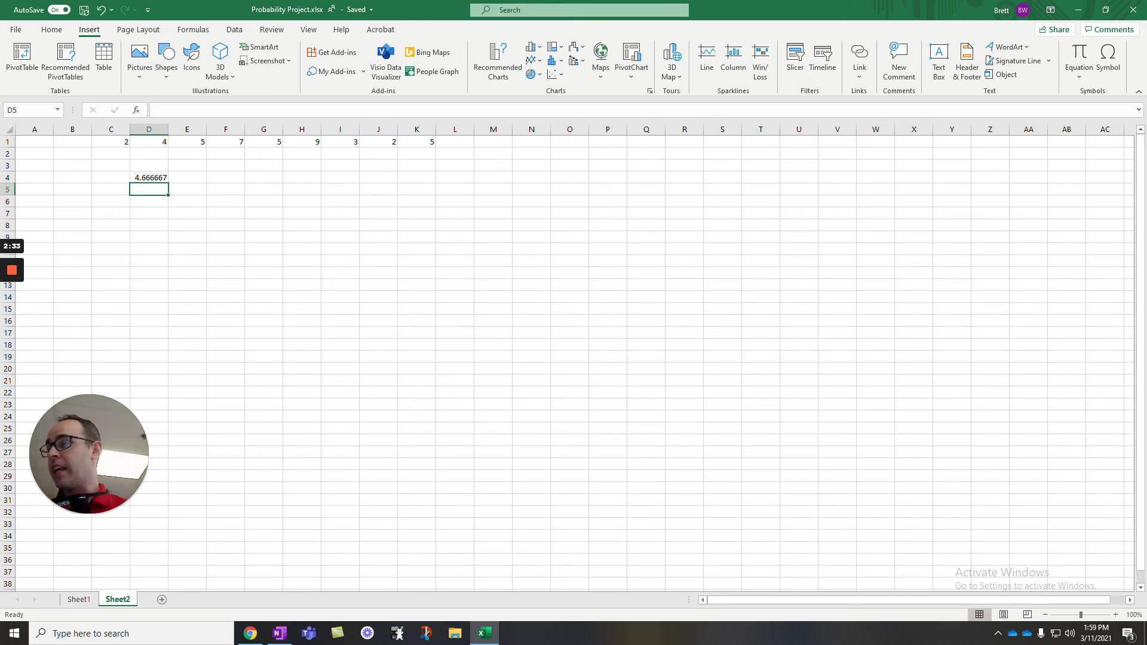
# Calculate the population standard deviation of the row 1 data in cell F4 with the formula =STDEV.P(C1:K1)
pyautogui.click(225, 177)
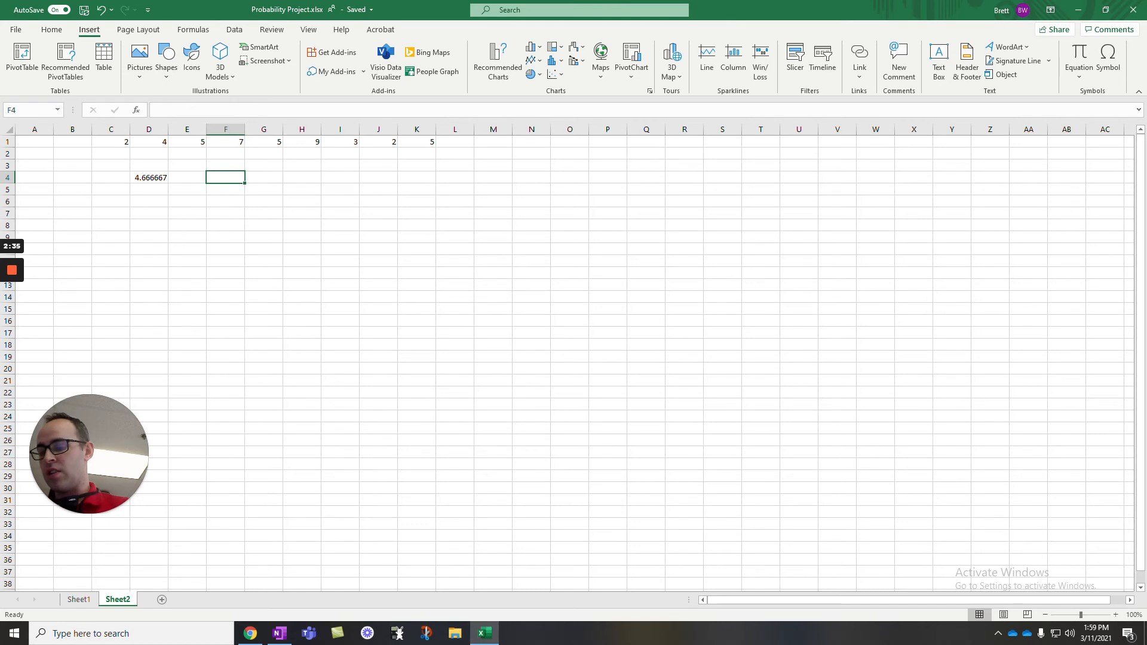
pyautogui.write('=st')
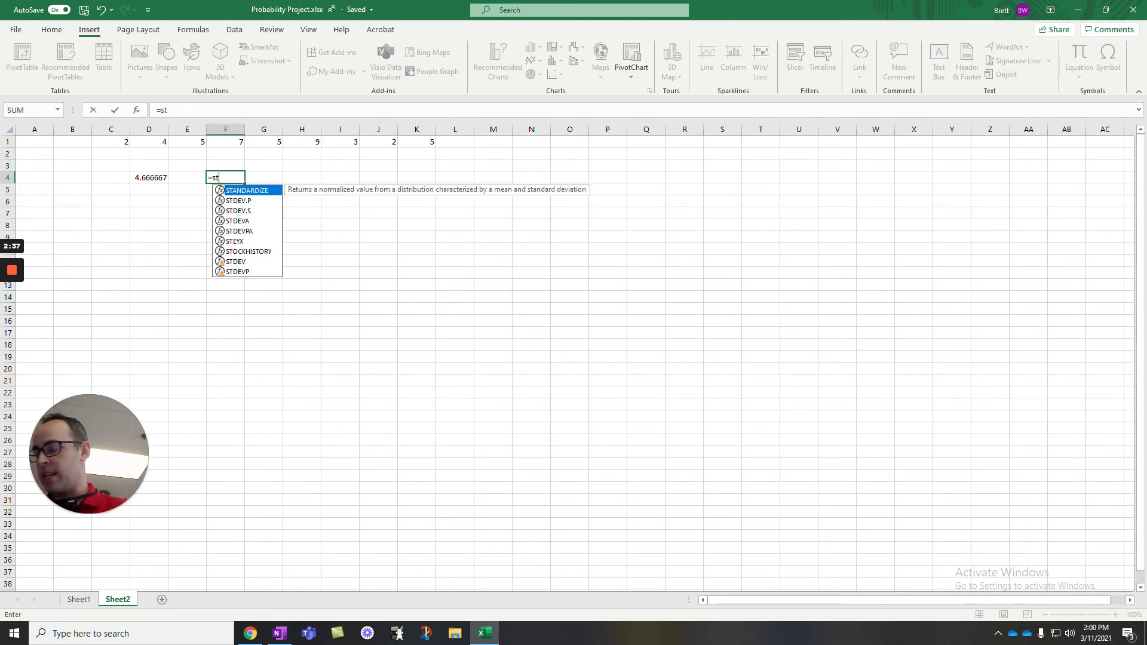
pyautogui.write('d')
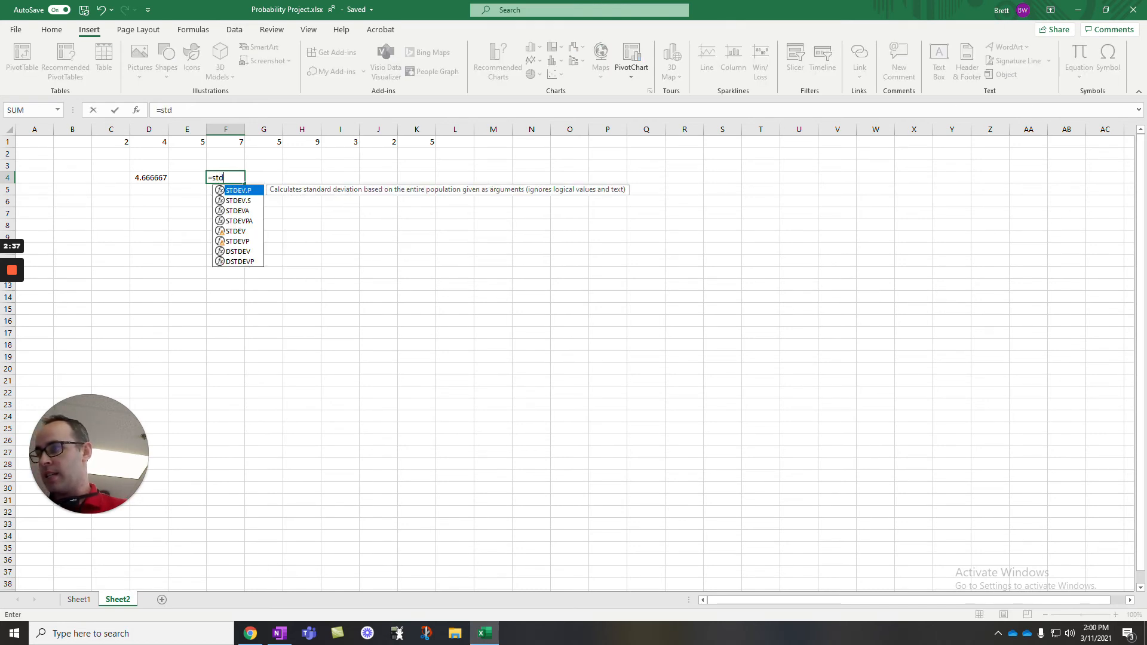
pyautogui.doubleClick(242, 190)
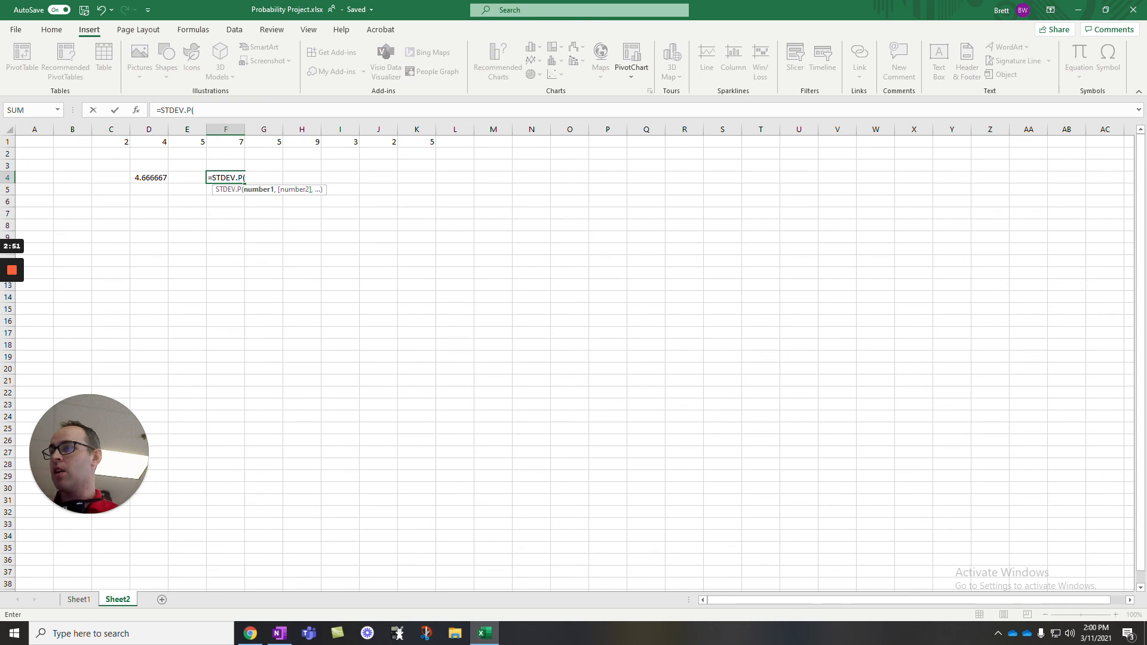
pyautogui.moveTo(113, 142); pyautogui.dragTo(431, 145)
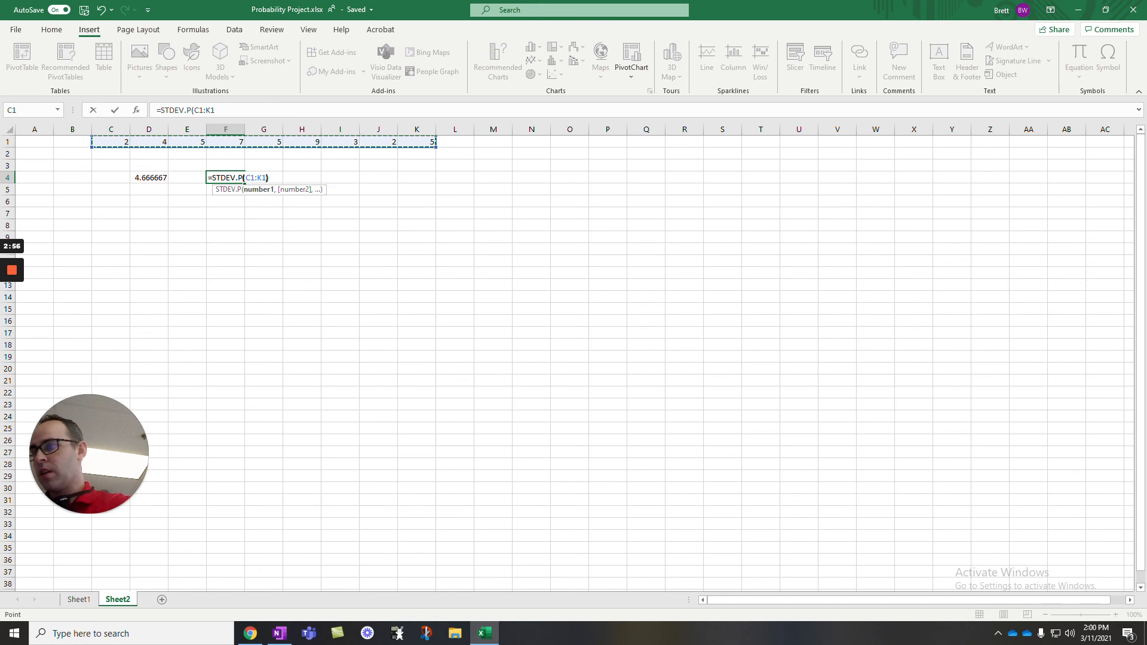
pyautogui.write(')')
pyautogui.press('Return')
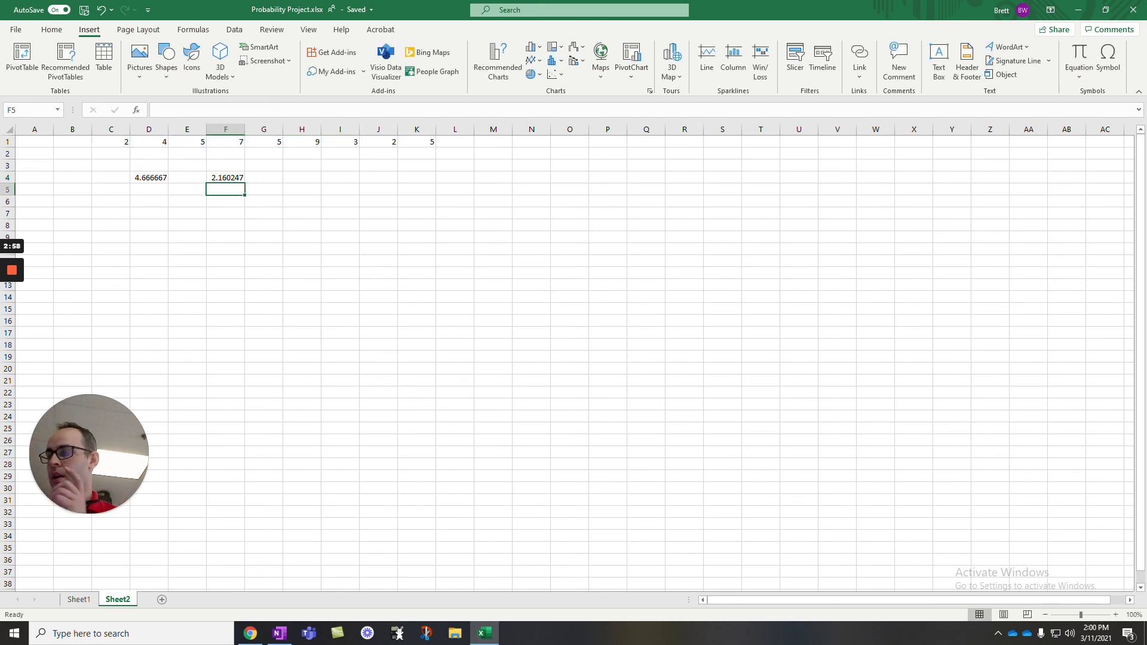